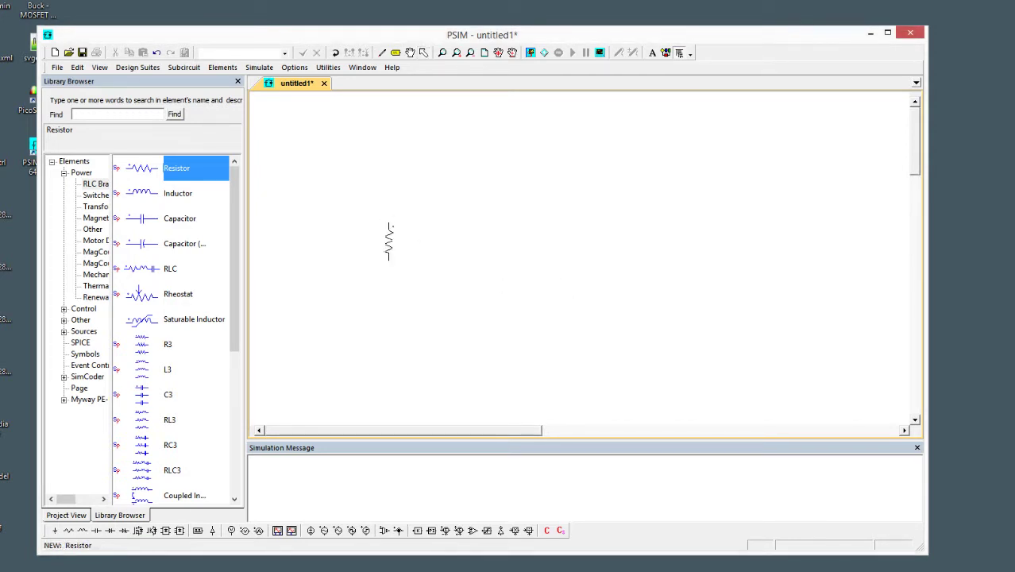
Step: Place a resistor, wire its top rightward, and place a capacitor at the wire's end
click(410, 238)
key(Escape)
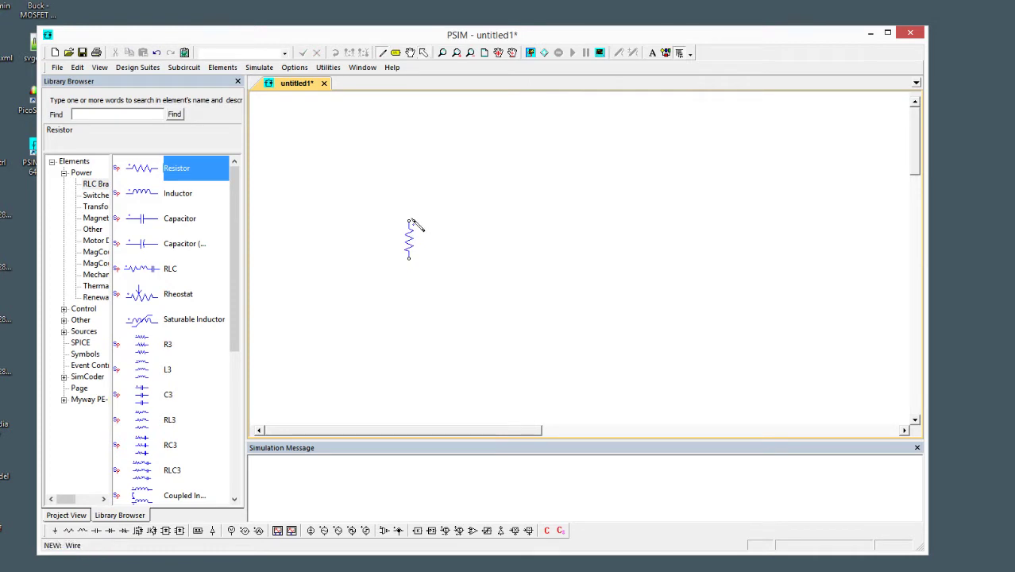
drag(413, 221, 469, 222)
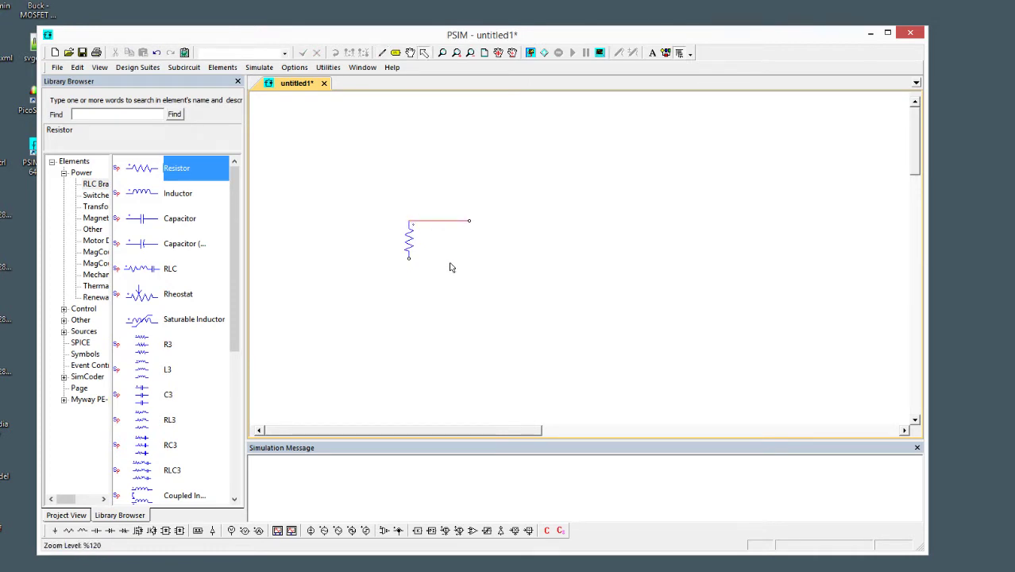
key(c)
click(469, 238)
Step: Add a ground below the resistor and wire the resistor's bottom to the capacitor
key(g)
click(409, 270)
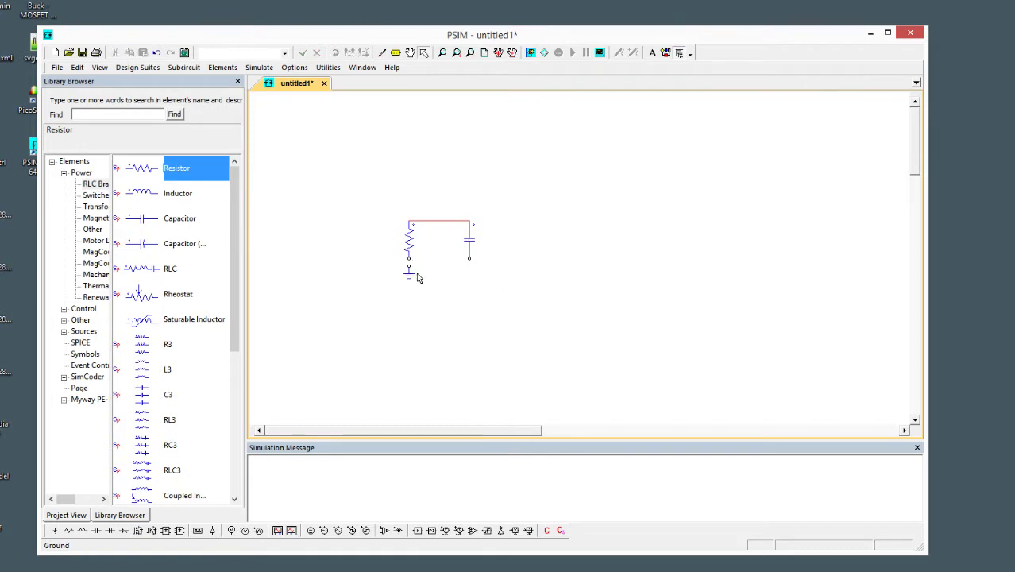
key(w)
drag(408, 264, 470, 259)
key(Escape)
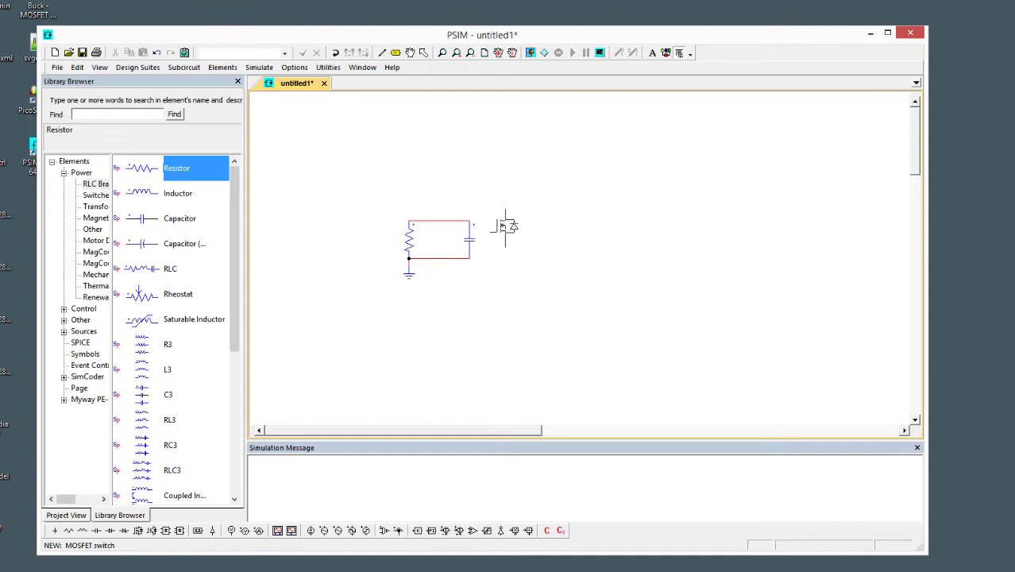
Step: Place a MOSFET switch right of the loop with an on-off controller under its gate
click(543, 216)
key(Escape)
click(212, 530)
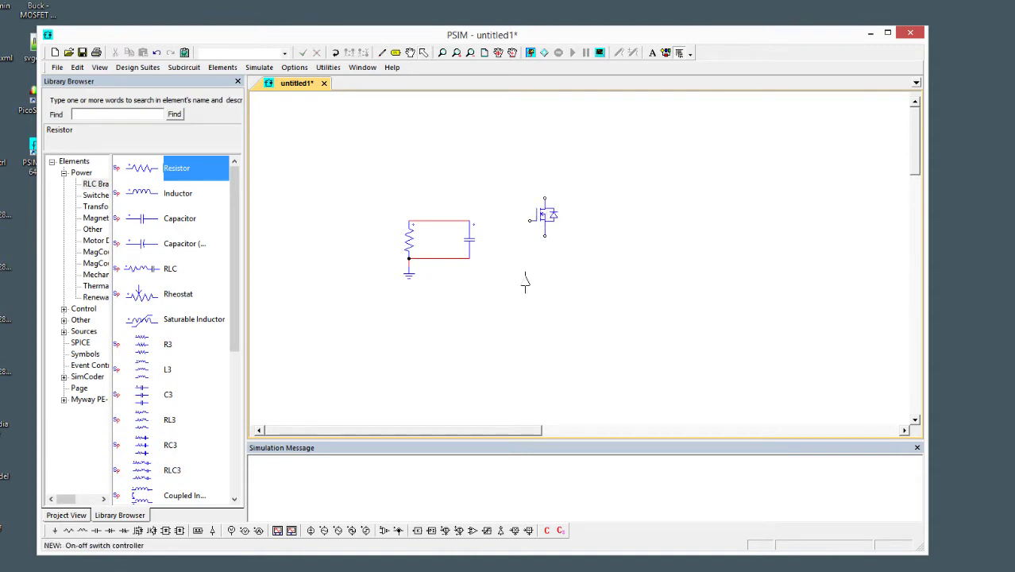
click(530, 232)
key(Escape)
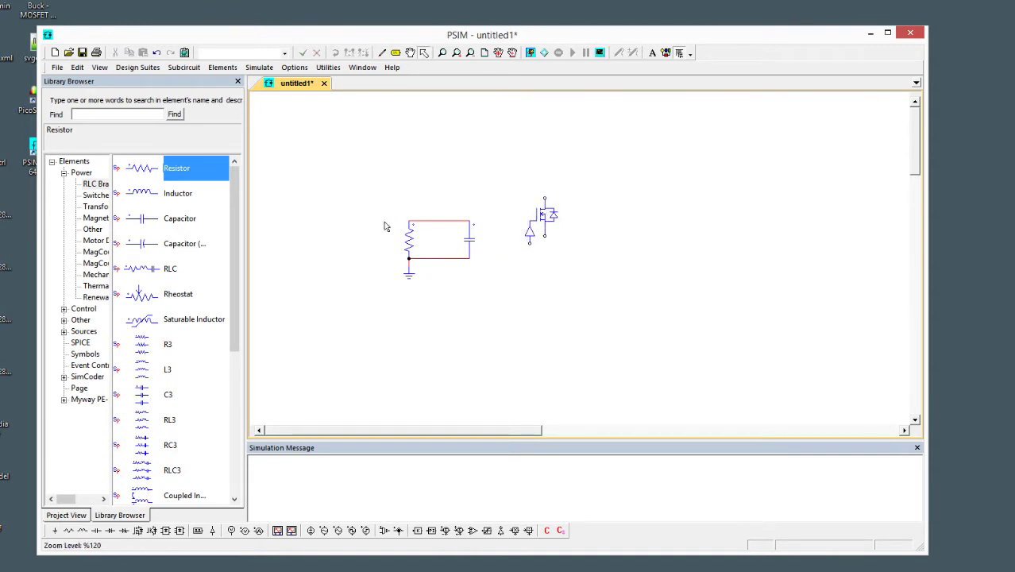
Step: Add a triangular-wave voltage source and place a comparator beside it
click(422, 52)
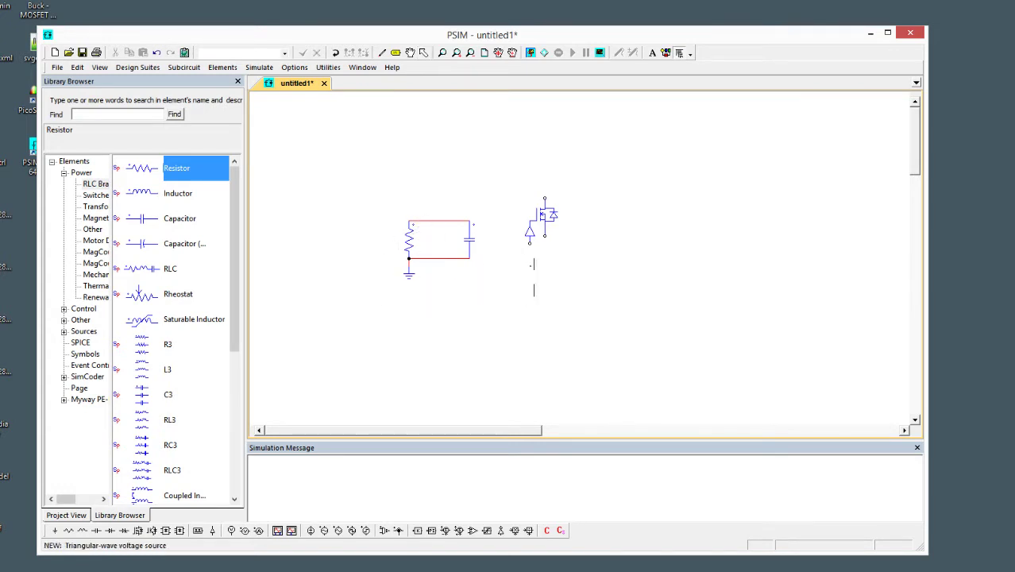
click(524, 286)
drag(530, 278, 545, 317)
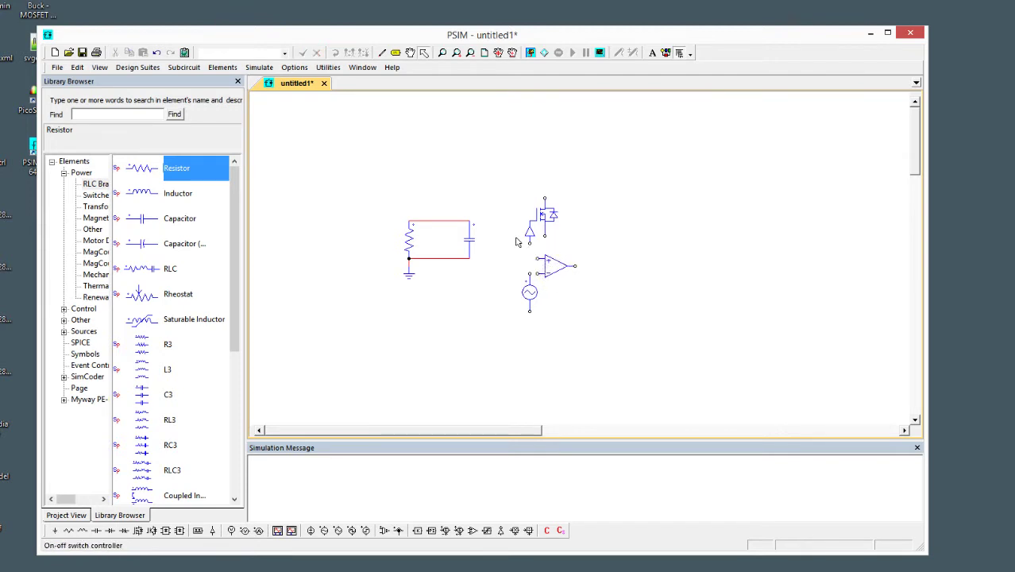
click(555, 270)
click(555, 270)
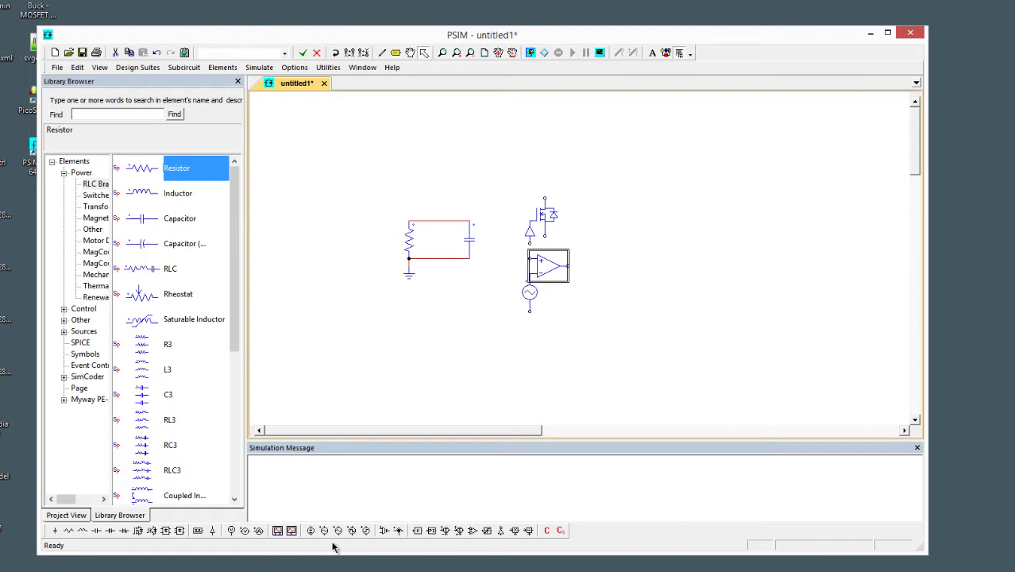
Step: Browse the Library Browser categories through Other and Switches to Sources
click(457, 384)
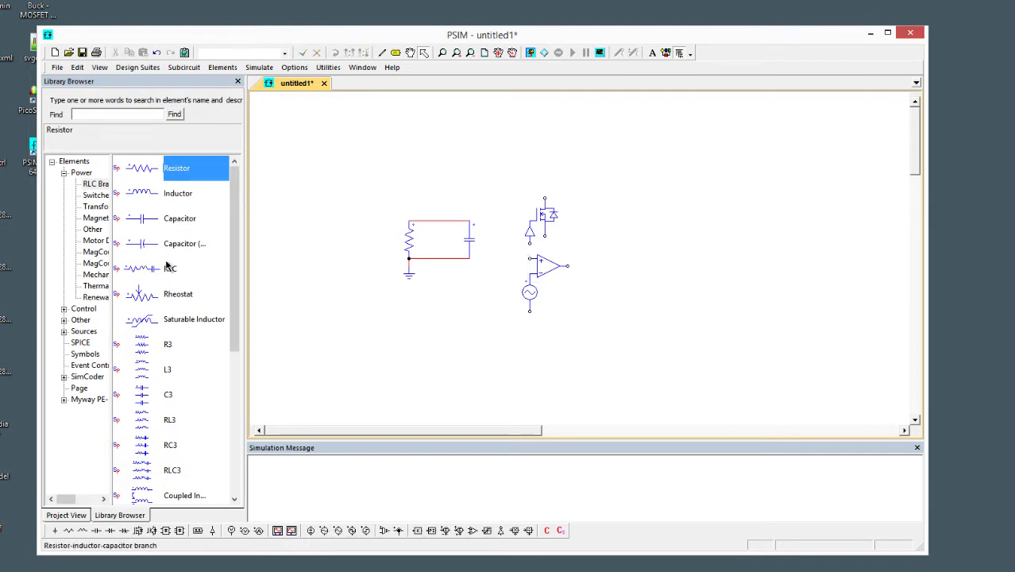
click(91, 229)
click(88, 197)
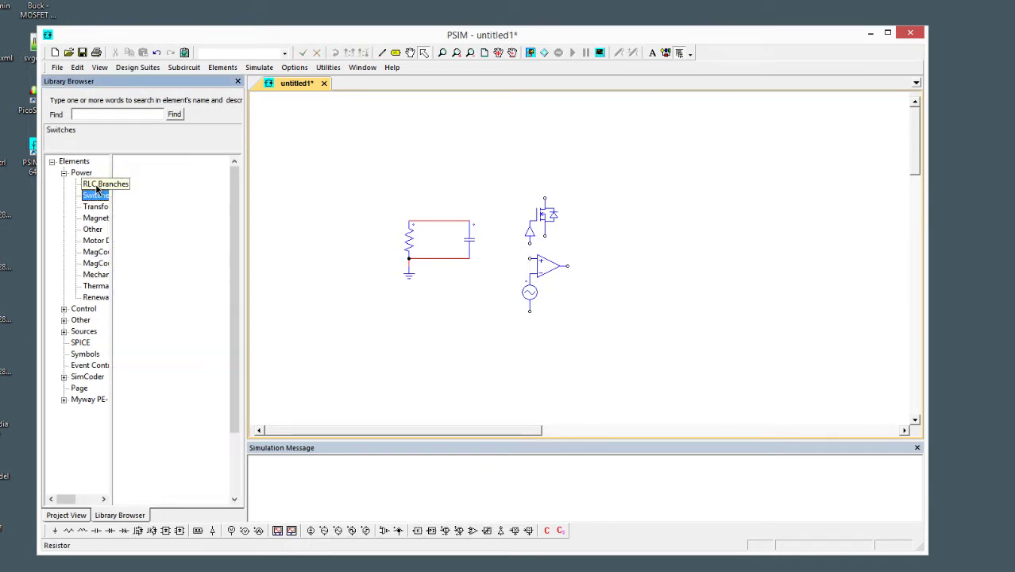
click(94, 217)
click(95, 263)
click(84, 331)
click(398, 326)
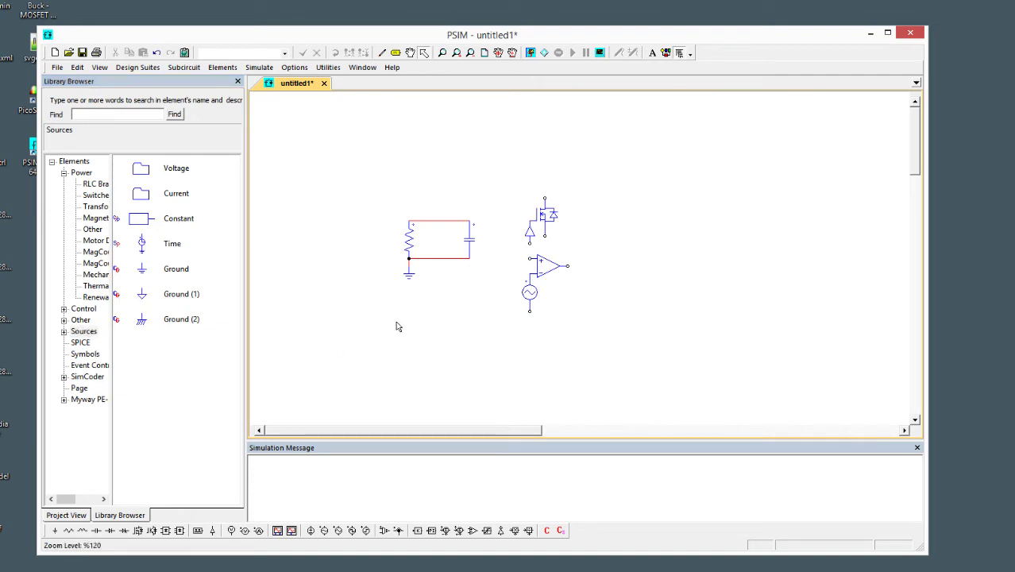
Step: Add a label 'sdf' at the comparator output, then select the whole circuit
key(ctrl+l)
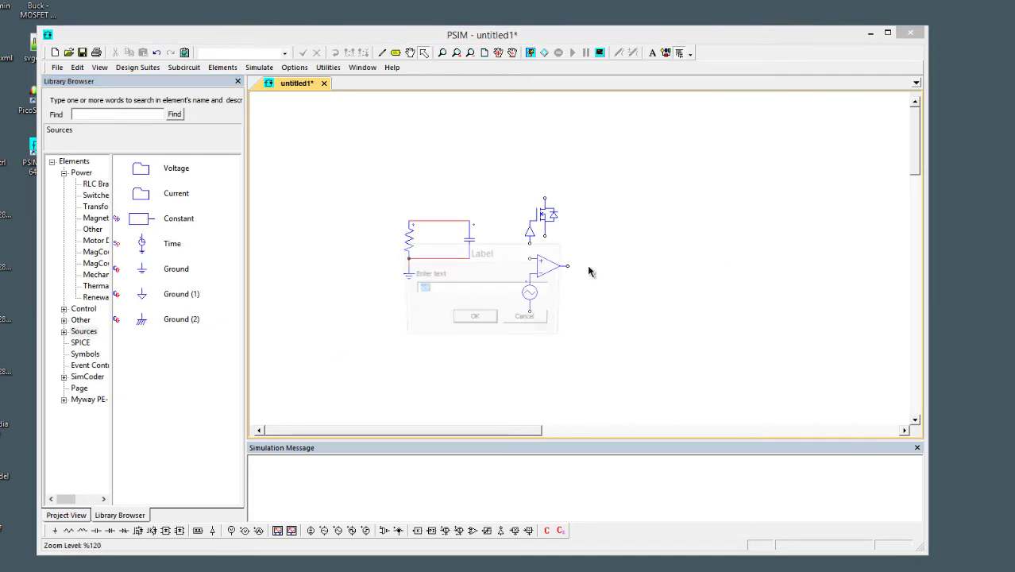
text(sdf)
key(Return)
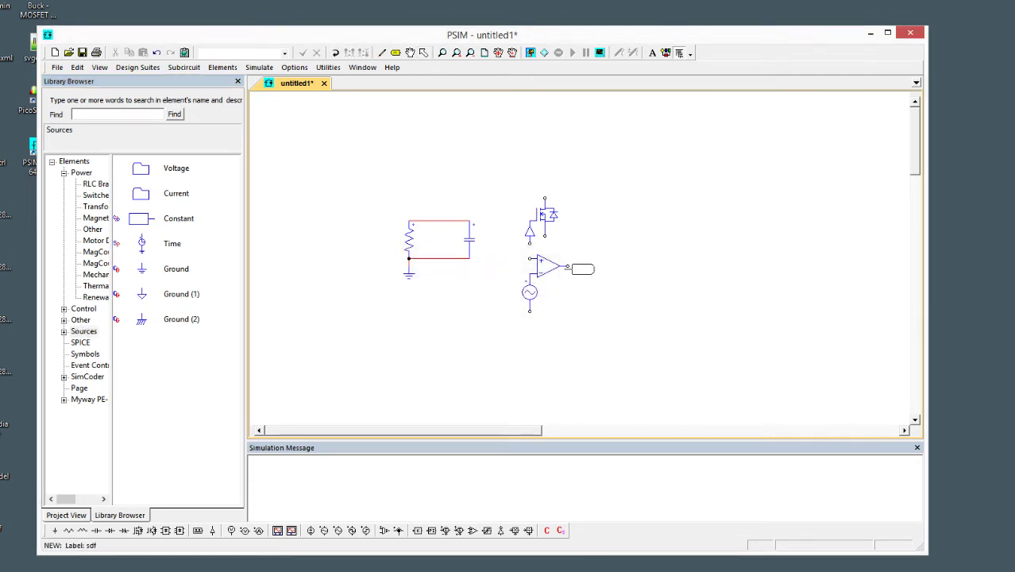
click(584, 266)
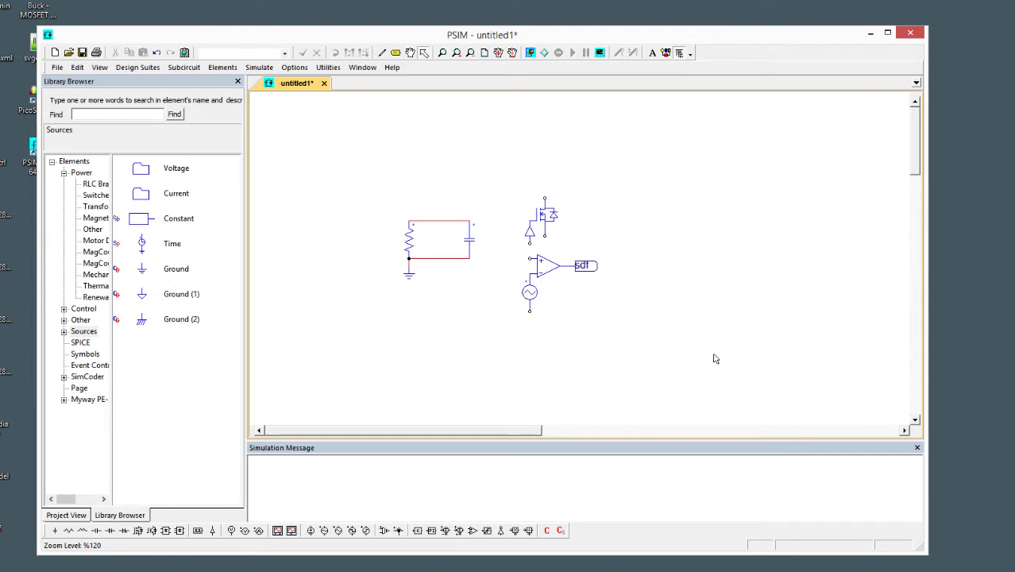
drag(285, 122, 740, 399)
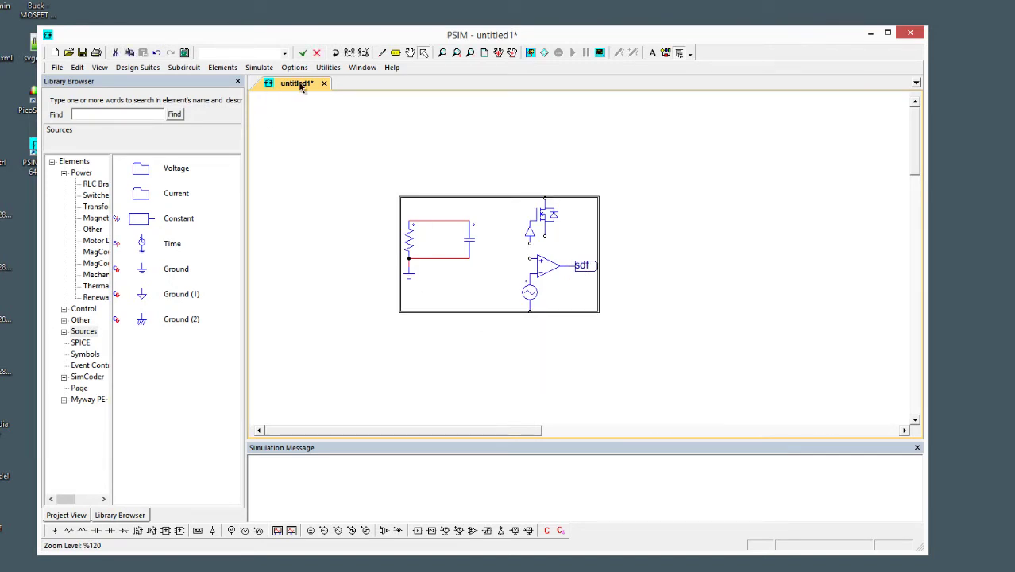
Step: Open the Customize Keyboard/Toolbar dialog from the Options menu
click(664, 194)
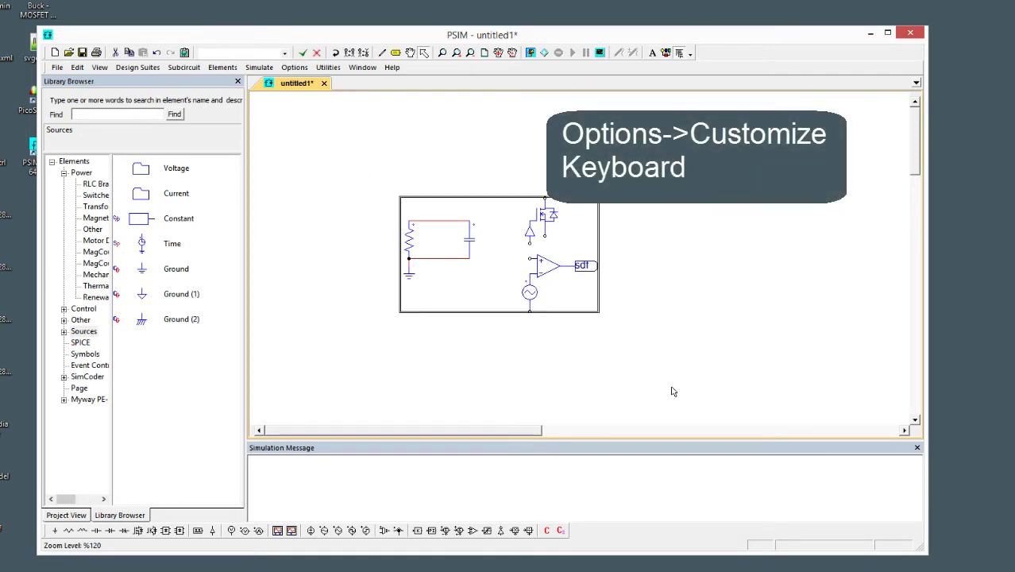
click(292, 71)
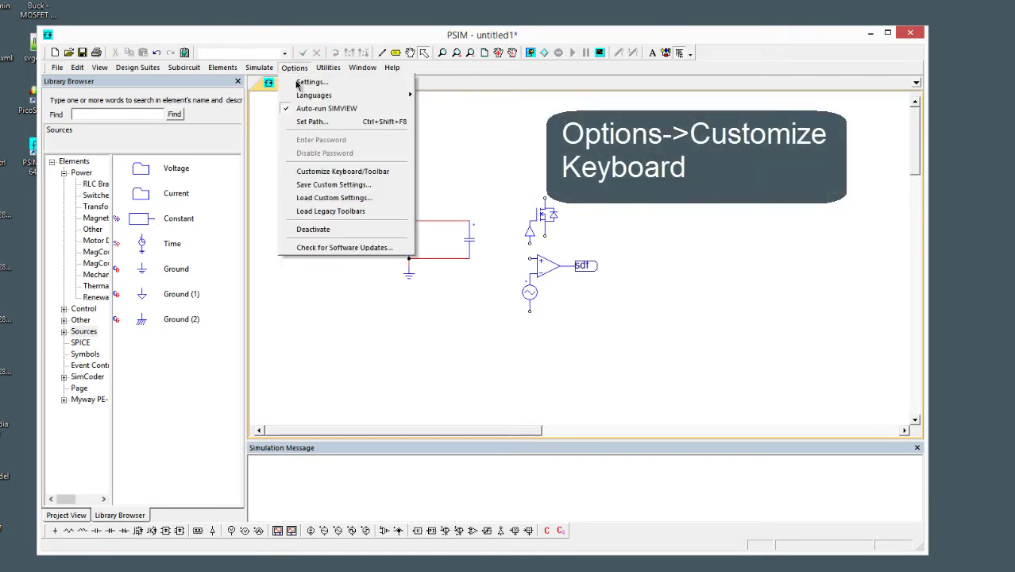
click(401, 175)
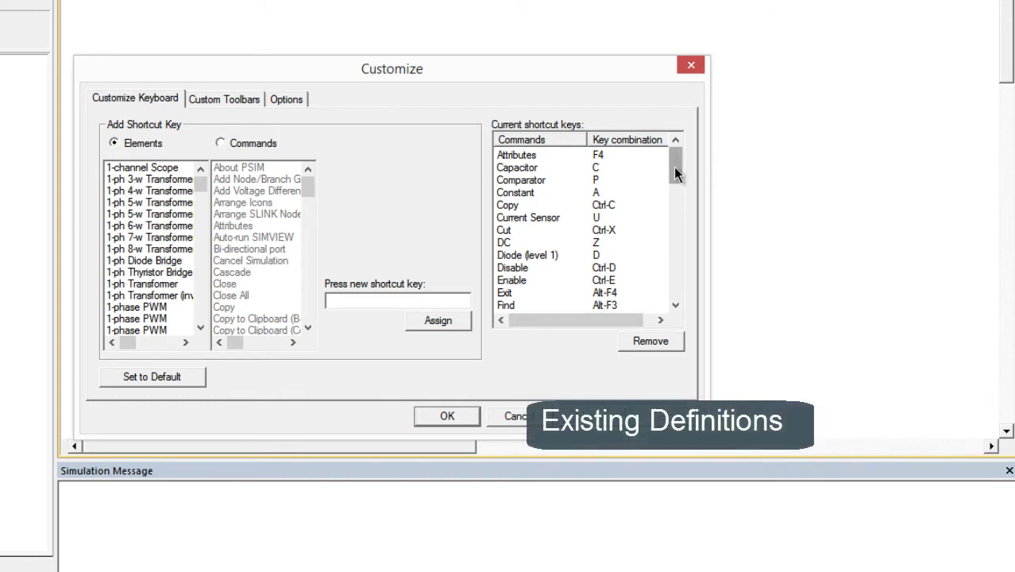
mouse_move(673, 167)
mouse_down()
mouse_move(673, 284)
mouse_move(688, 157)
mouse_move(687, 183)
mouse_up()
click(553, 218)
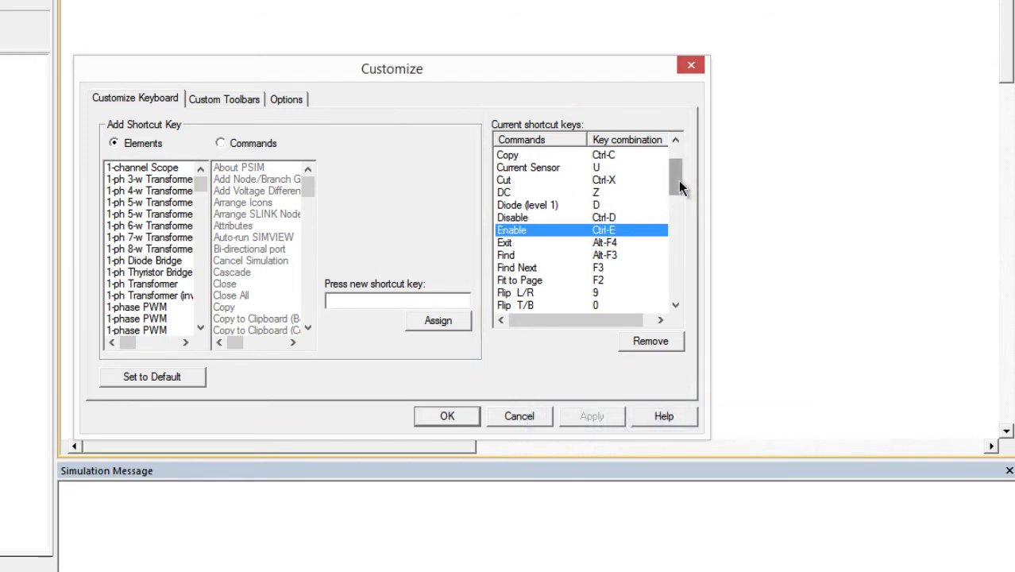
scroll(603, 263, down, 4)
scroll(645, 294, down, 8)
click(645, 294)
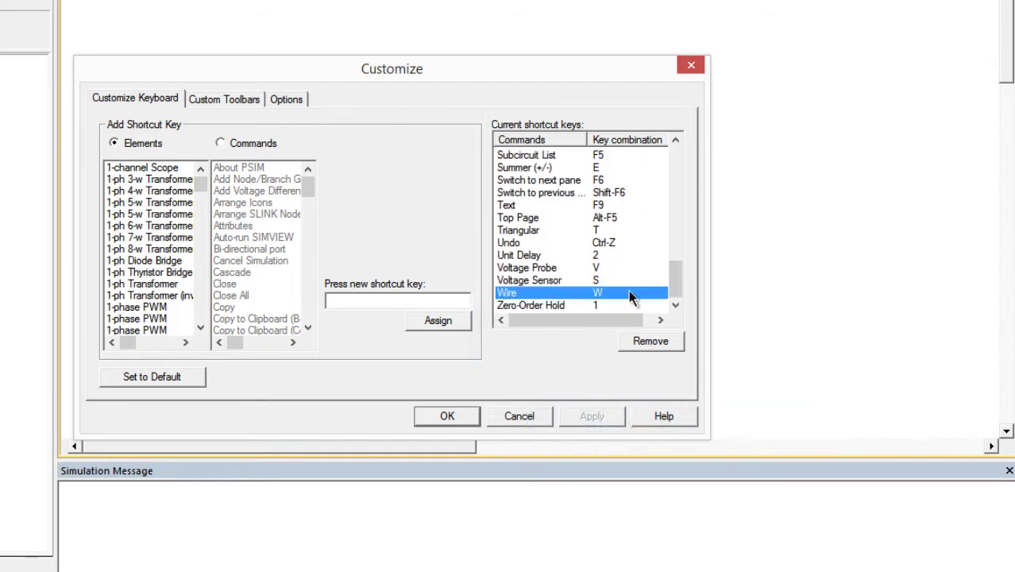
click(616, 308)
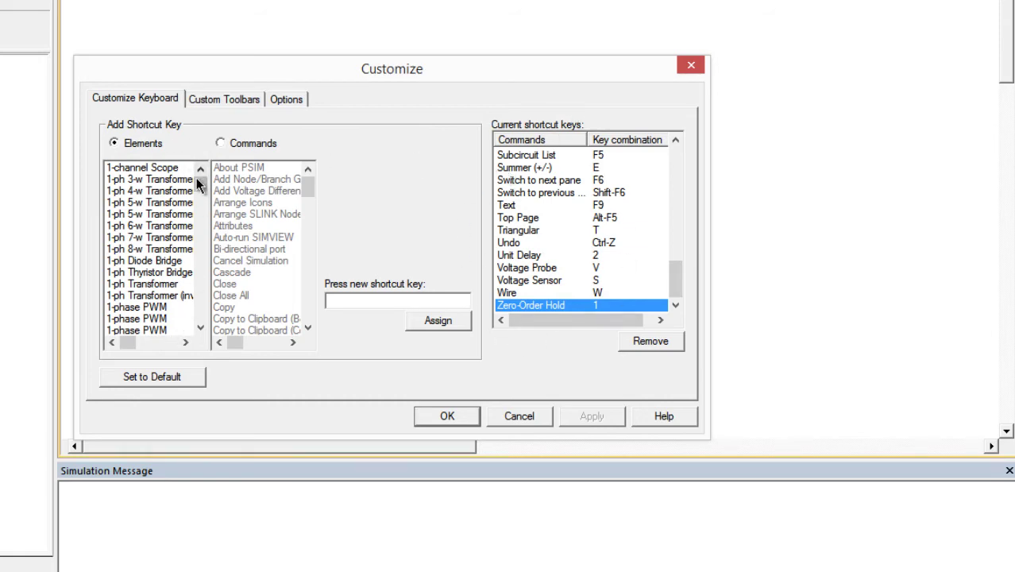
Step: Switch the shortcut list to Commands and select the Wire command
mouse_move(200, 183)
mouse_down()
mouse_move(198, 280)
mouse_move(200, 271)
mouse_up()
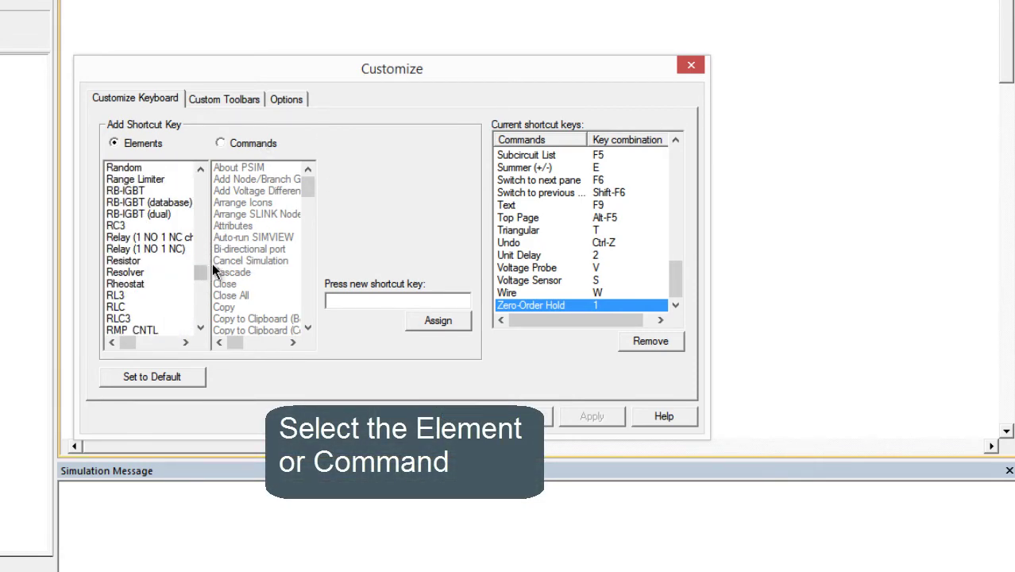
click(255, 146)
drag(308, 187, 302, 229)
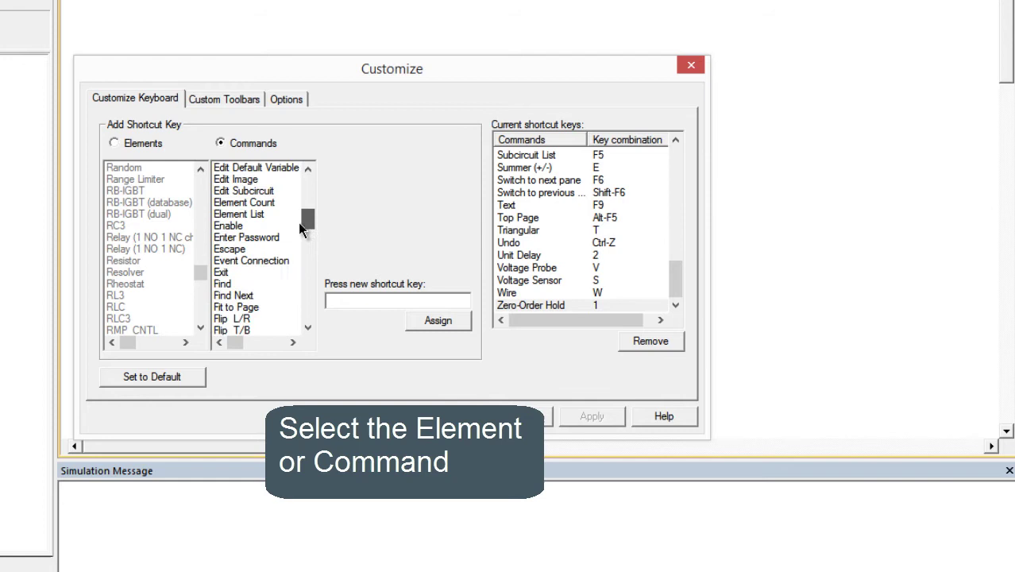
scroll(295, 238, down, 3)
scroll(295, 239, down, 1)
scroll(297, 241, down, 1)
scroll(274, 250, down, 3)
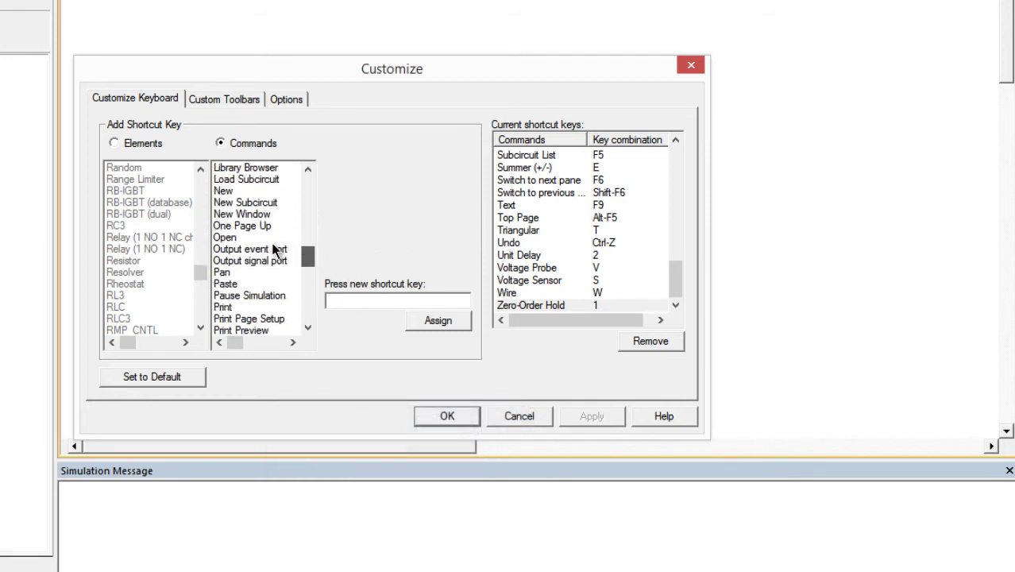
drag(310, 265, 311, 317)
click(247, 287)
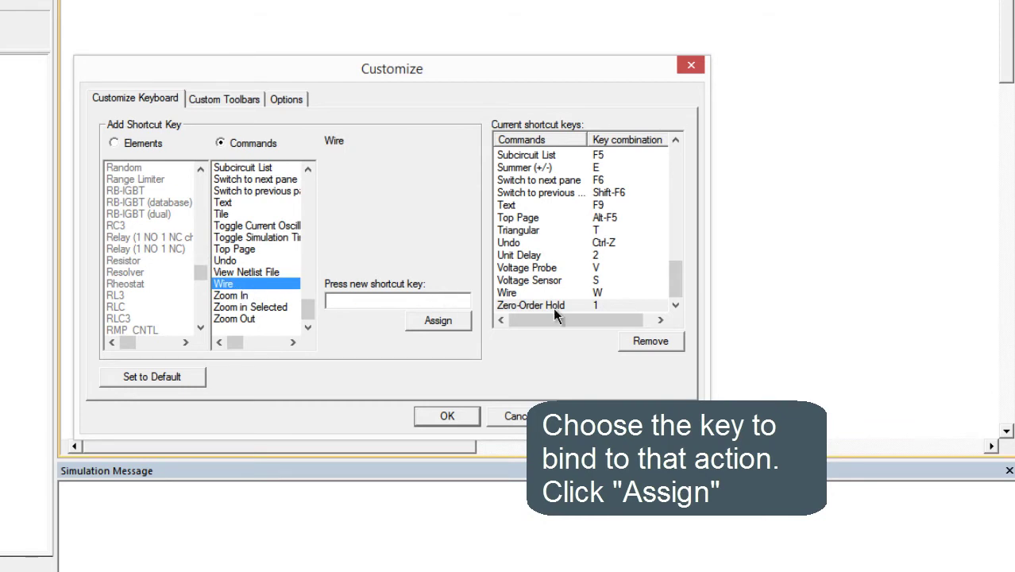
Step: Enter W in the shortcut field to confirm it belongs to Wire, then return to Elements
click(360, 299)
key(w)
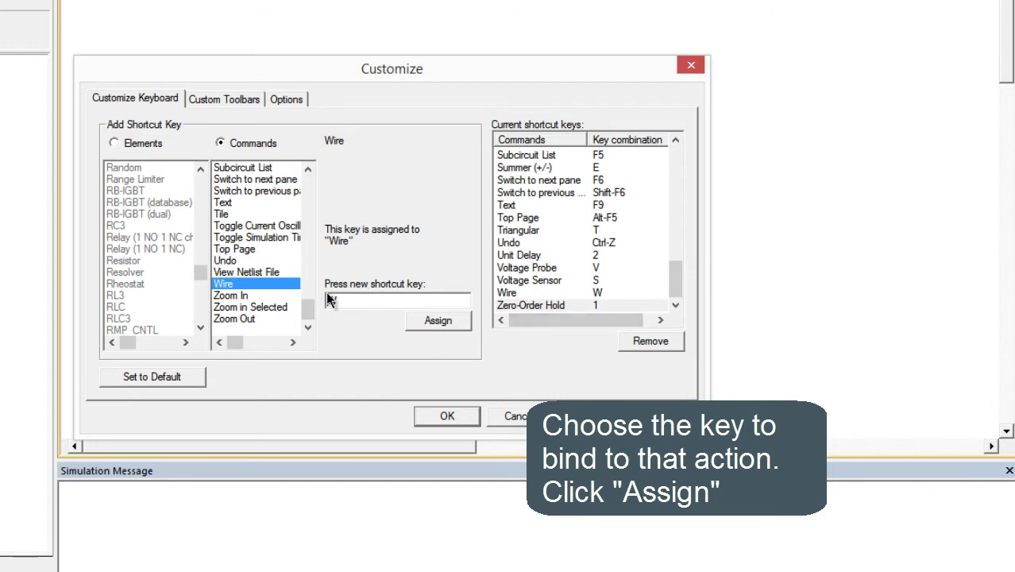
click(221, 286)
click(127, 143)
Step: Give PI the shortcut 3 after finding P and I taken, then confirm with OK
scroll(151, 262, up, 5)
click(111, 295)
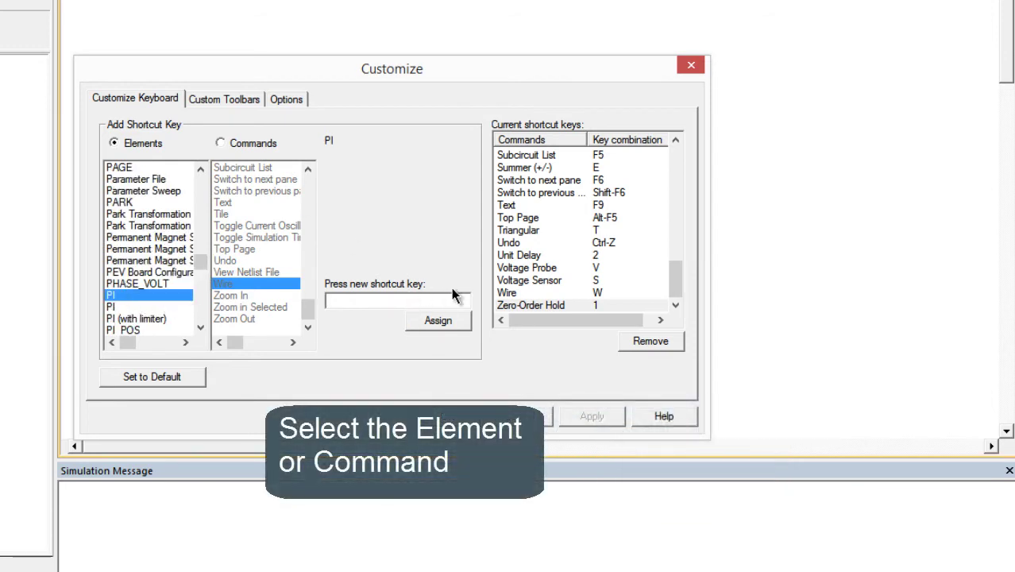
click(329, 298)
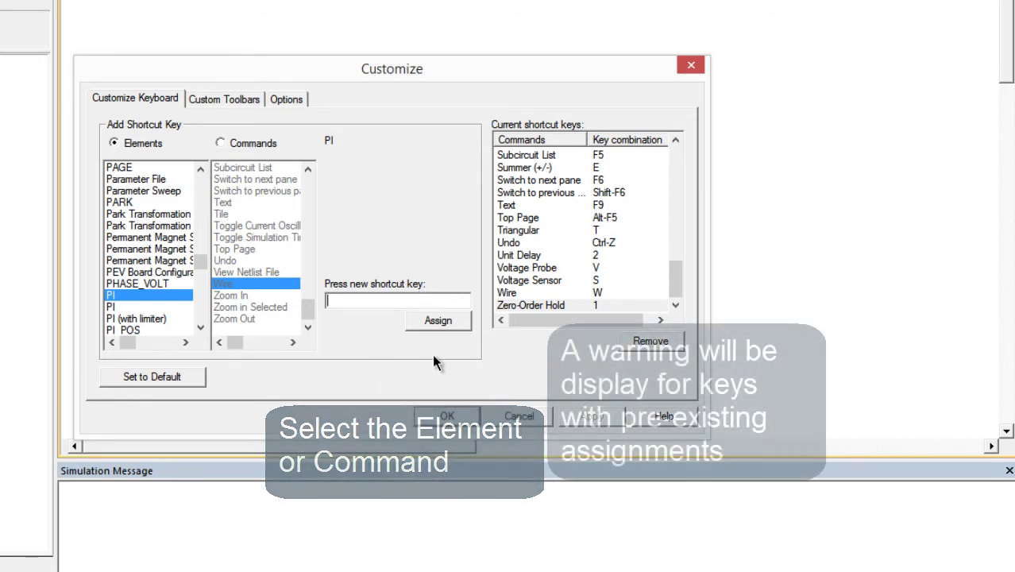
key(p)
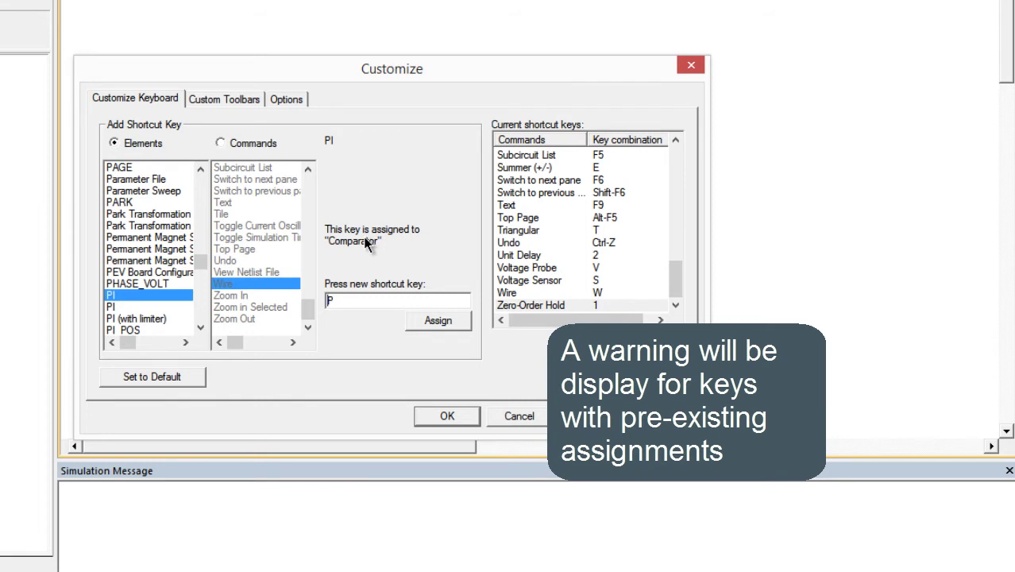
key(BackSpace)
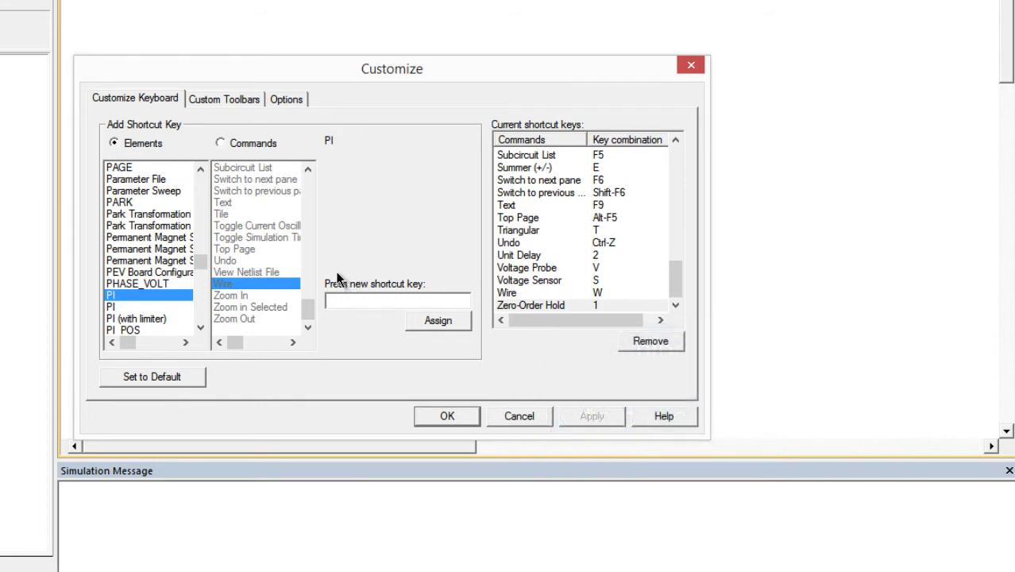
key(i)
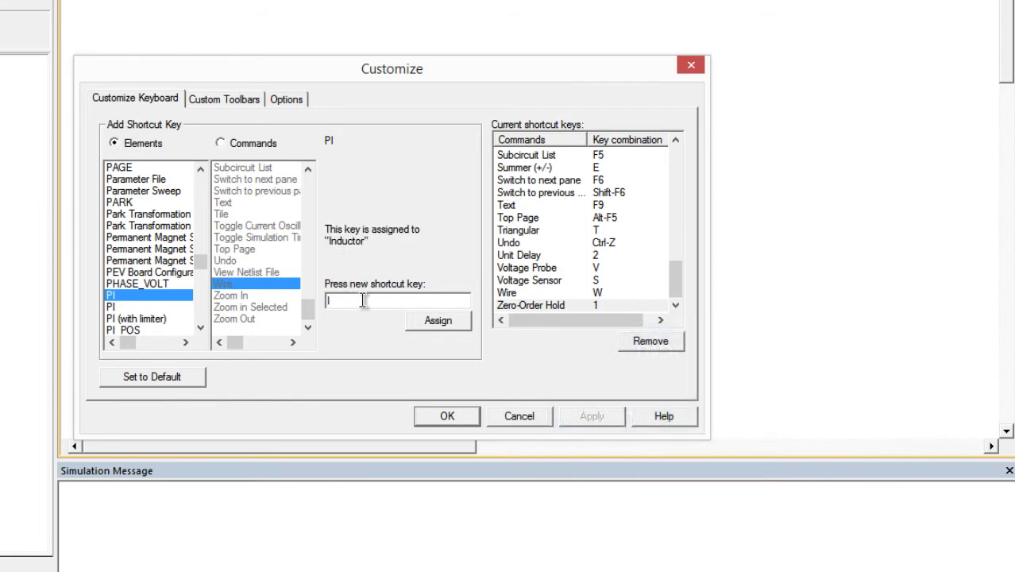
key(BackSpace)
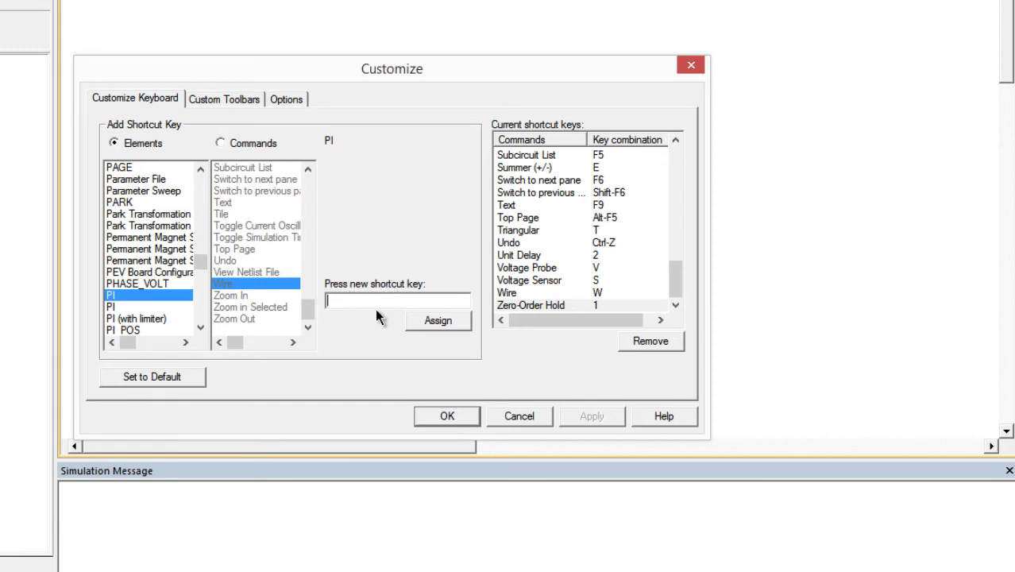
text(3)
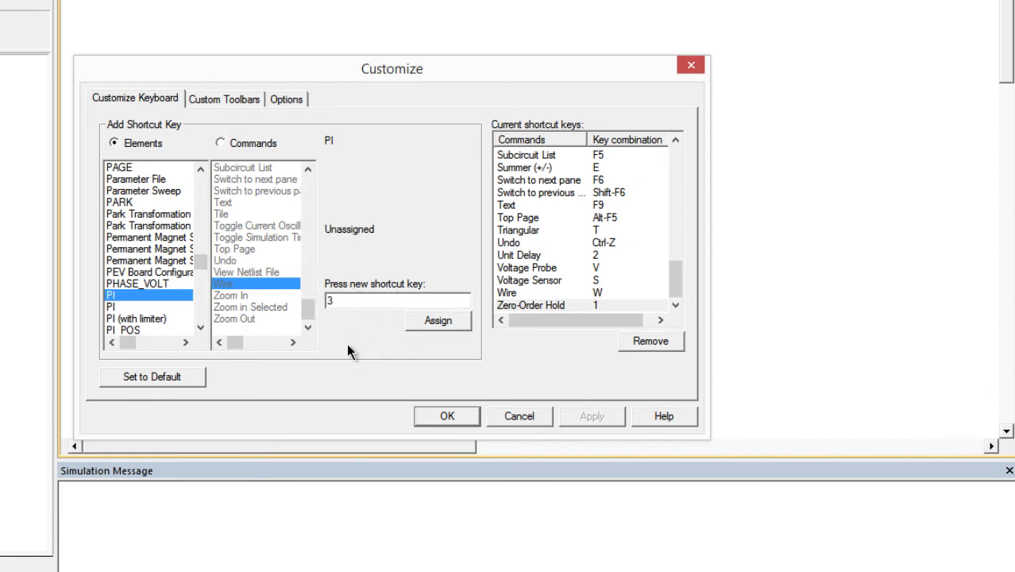
click(438, 325)
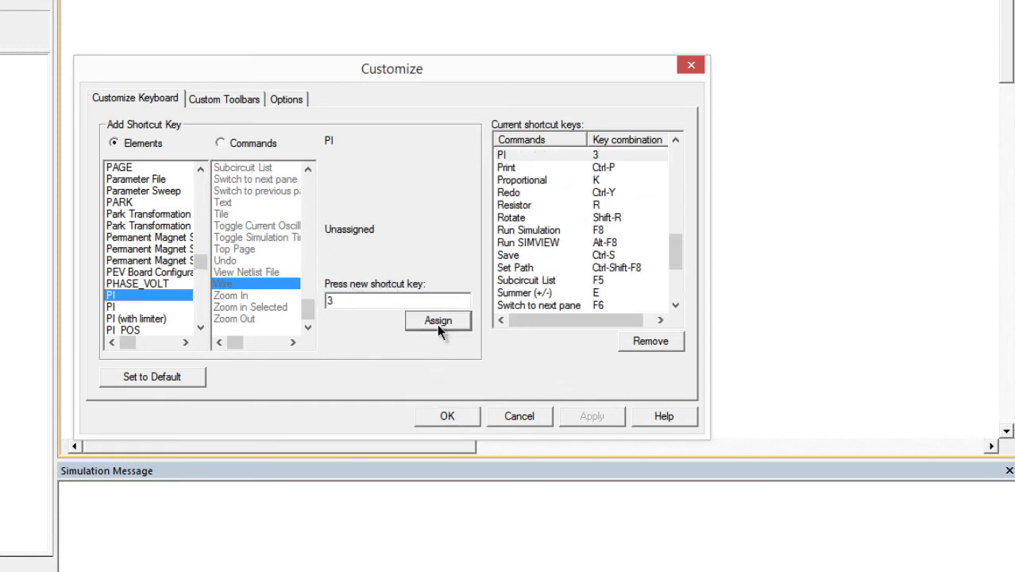
click(445, 416)
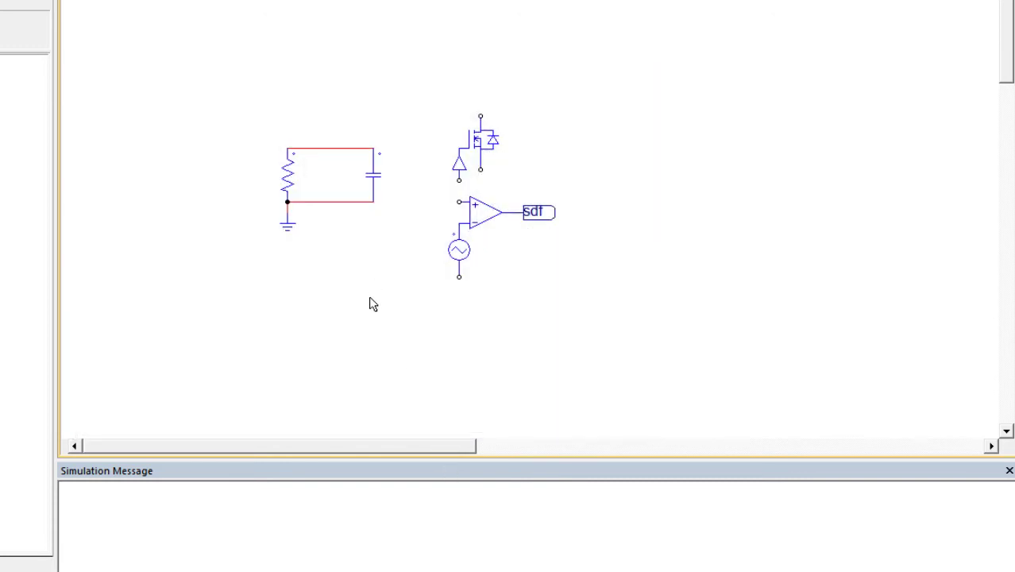
key(3)
click(378, 320)
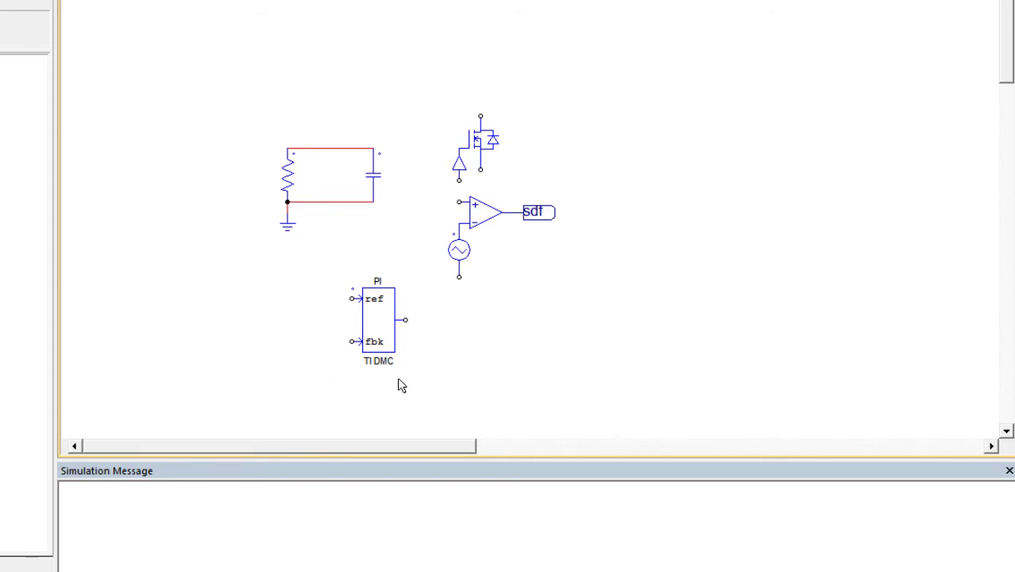
click(363, 338)
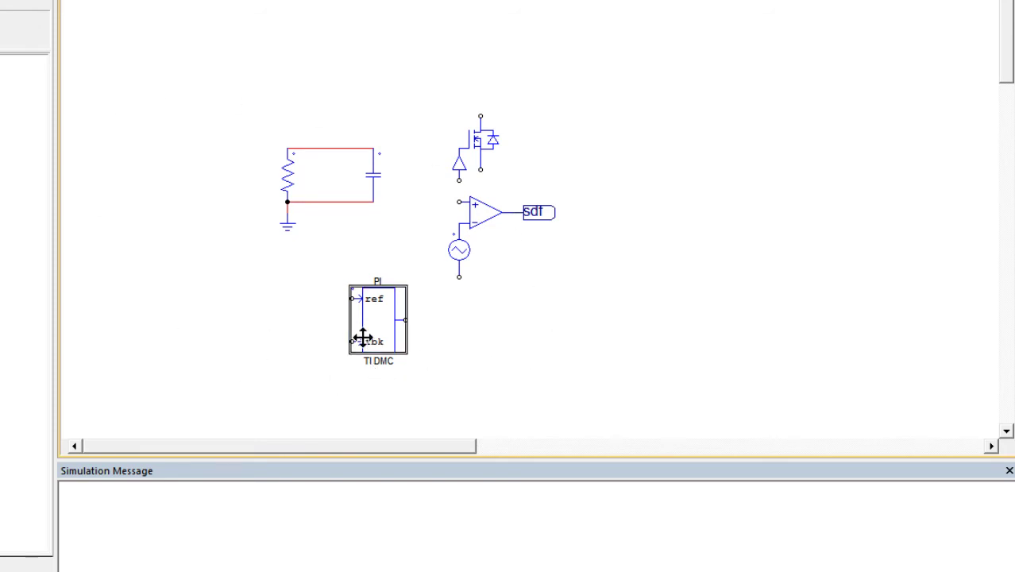
key(Delete)
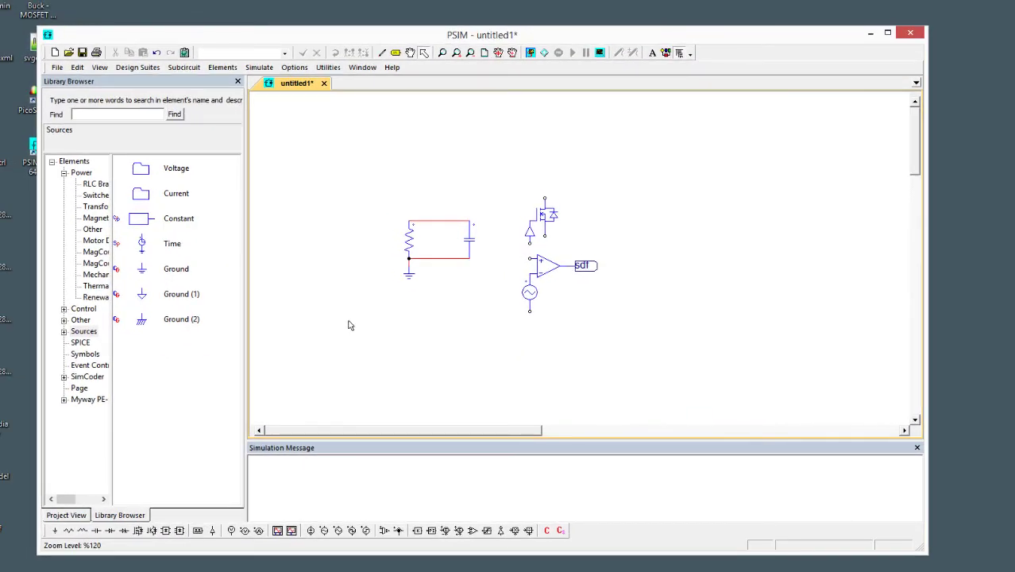
Step: Place a voltage probe on the top wire of the RC loop
drag(357, 159, 672, 418)
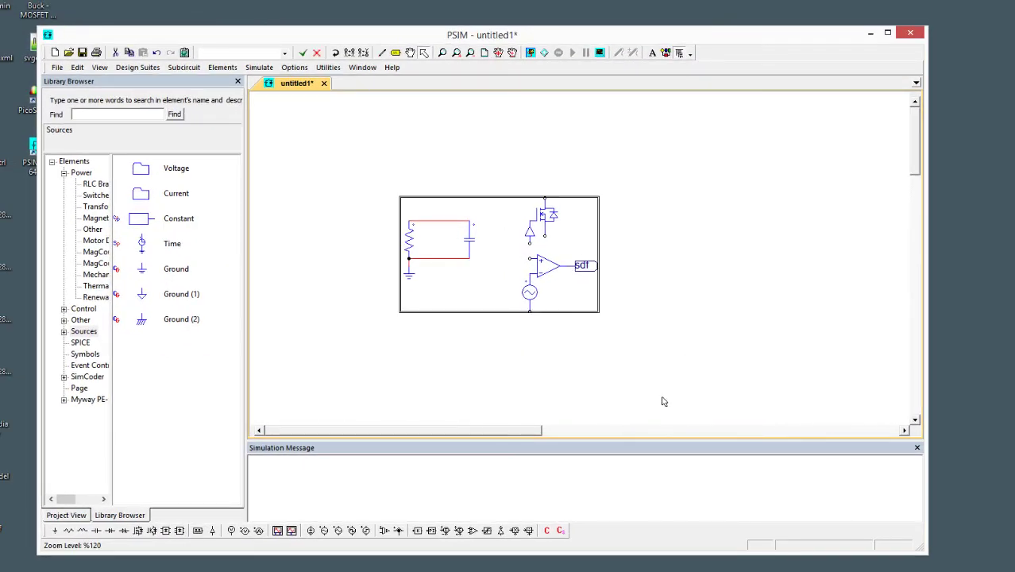
click(553, 335)
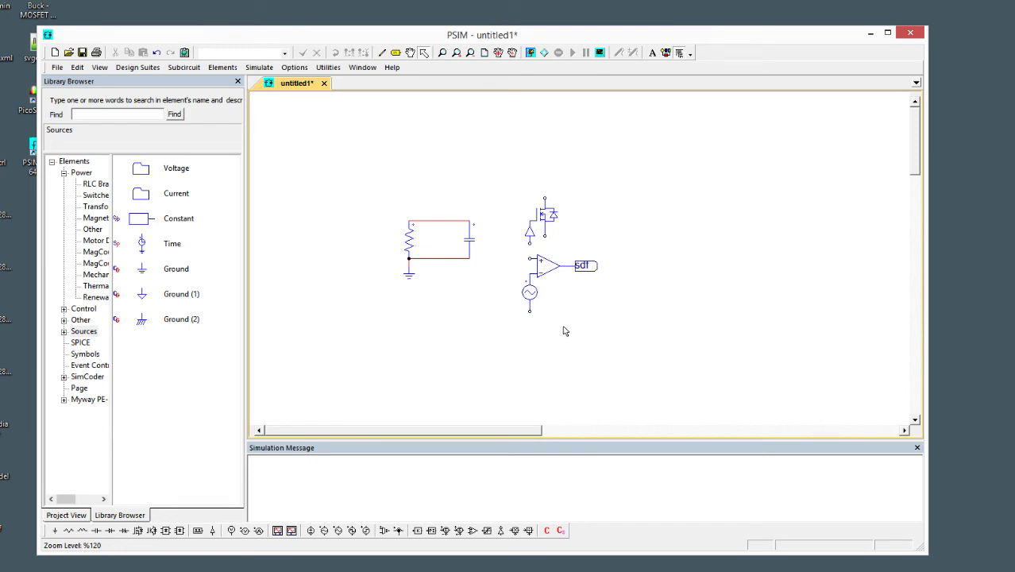
click(424, 220)
Step: Attach an inductor below the capacitor, then select the whole schematic
key(ctrl+a)
click(376, 313)
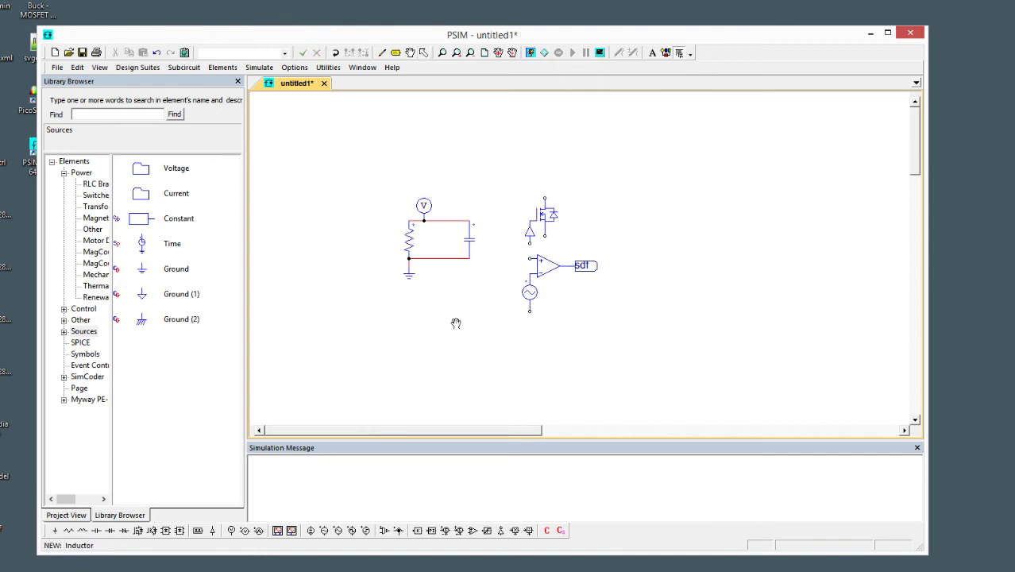
click(470, 274)
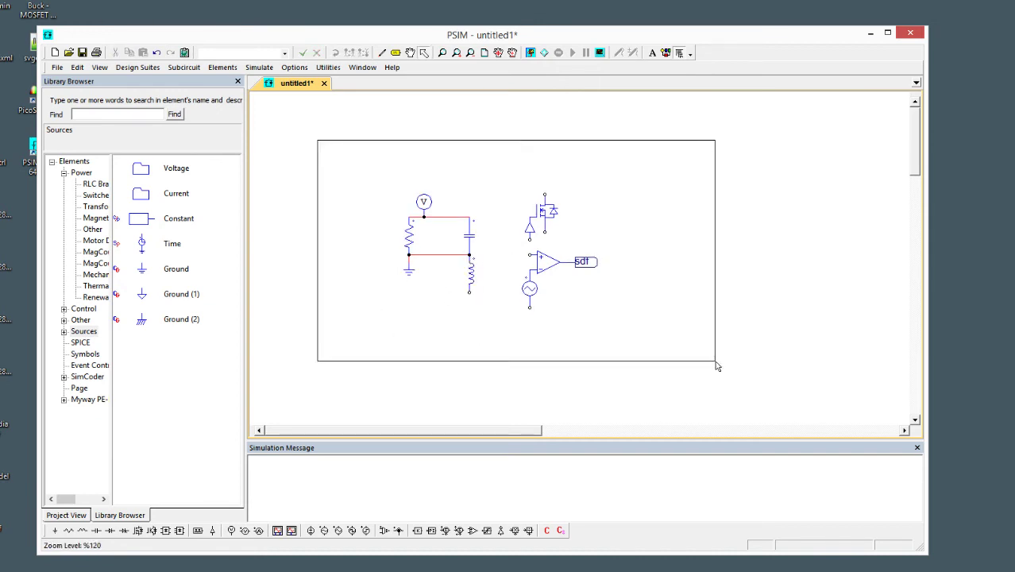
drag(315, 141, 715, 362)
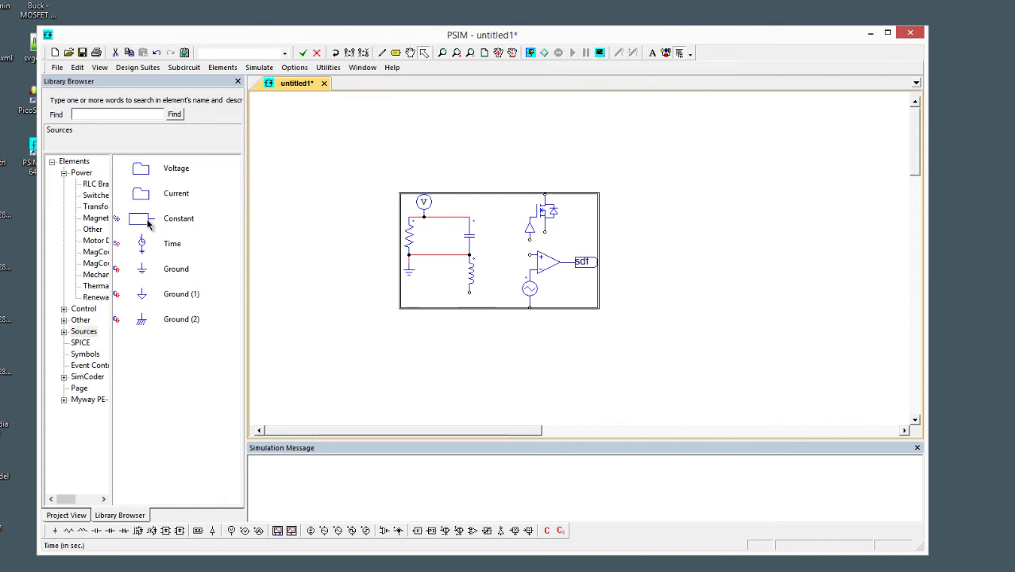
click(556, 341)
key(ctrl+a)
click(586, 383)
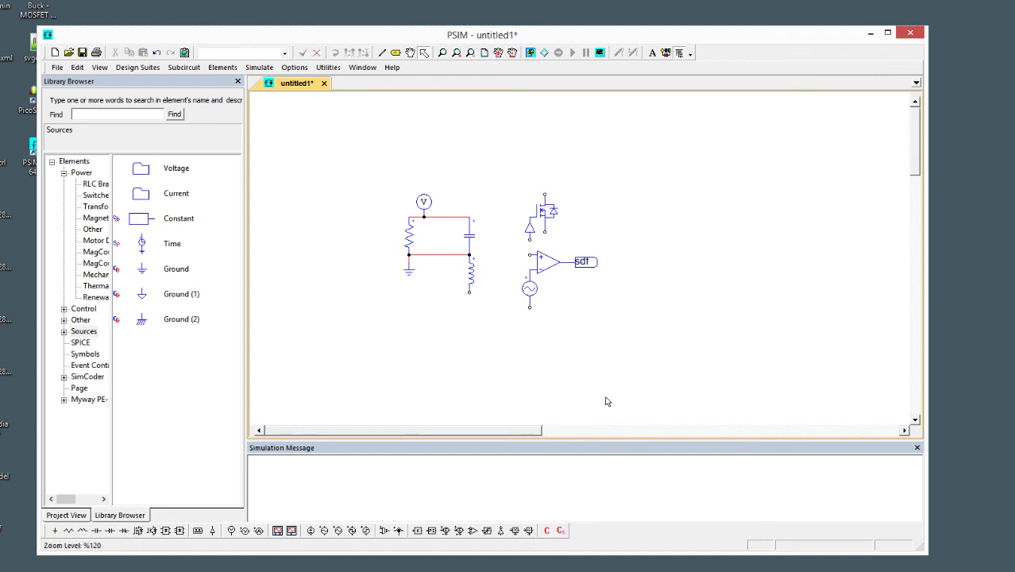